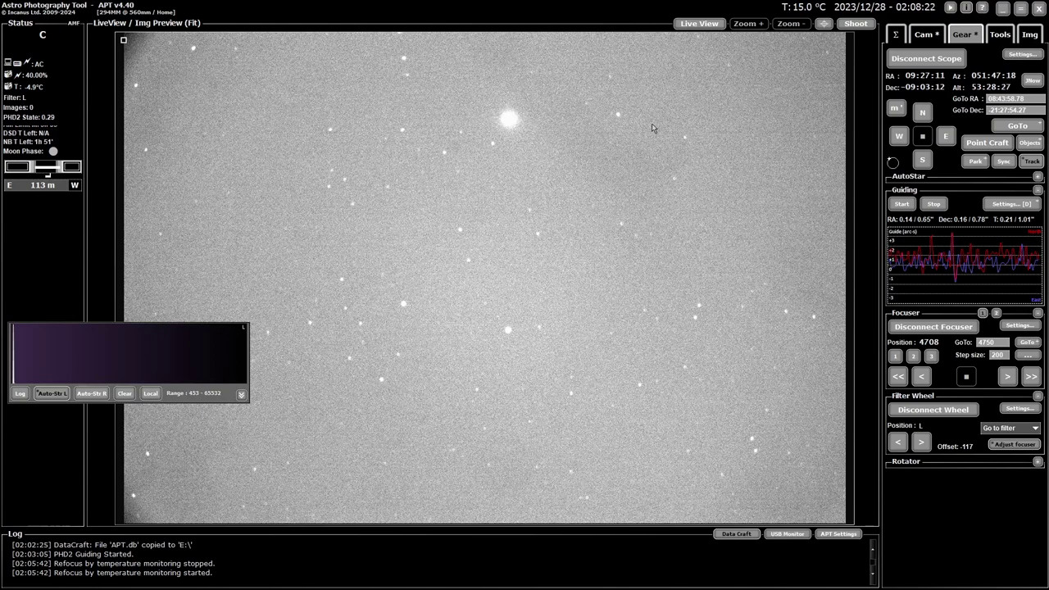
Step: Start Live View at 1000 ms exposure and gain 120, showing the bright star at 1:1 scale
{"action": "left_click", "coordinate": [698, 23]}
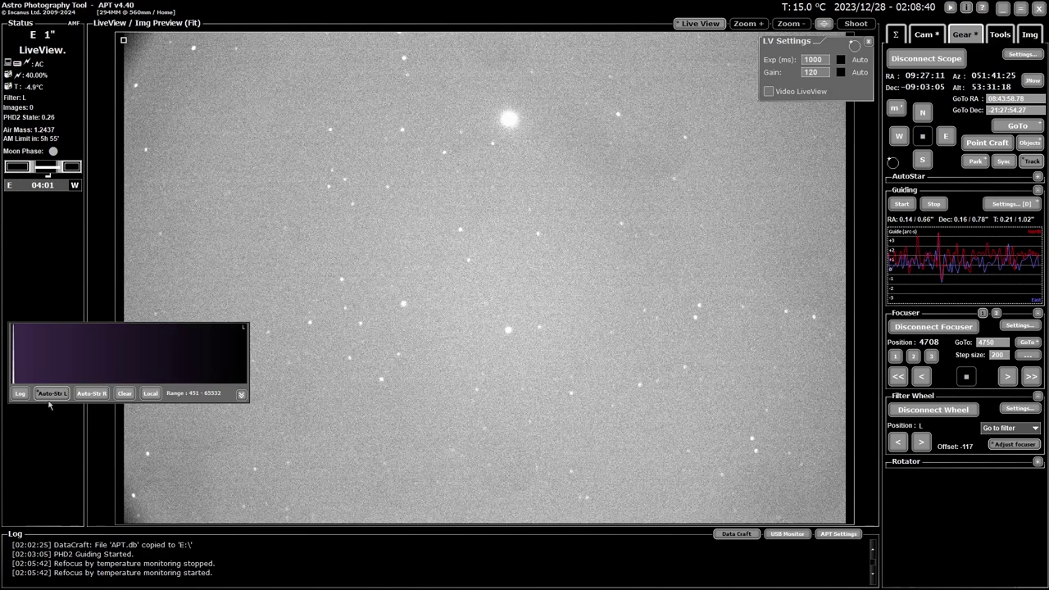
{"action": "left_click", "coordinate": [151, 394]}
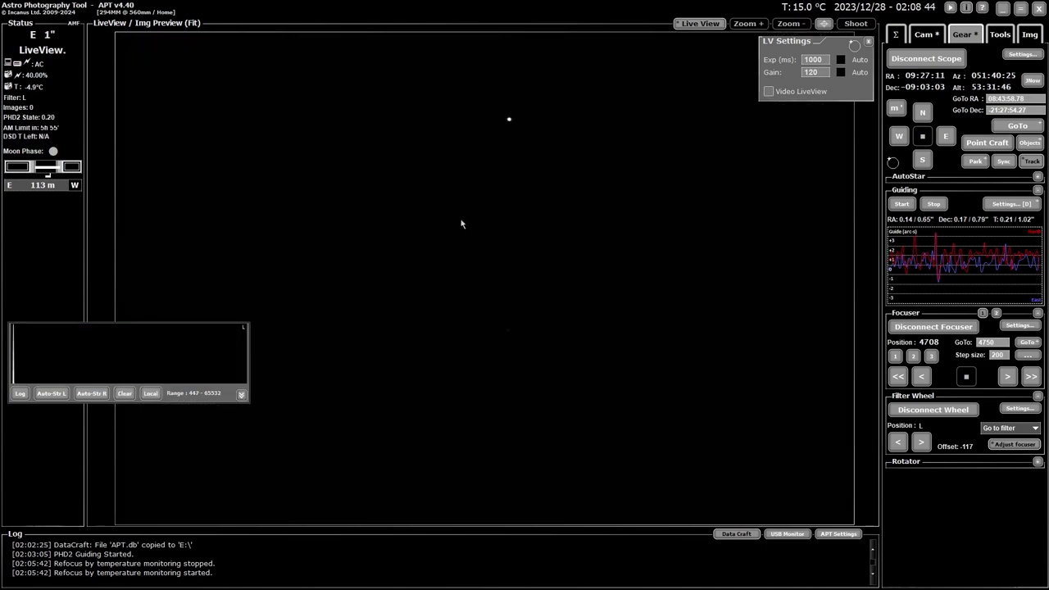
{"action": "left_click", "coordinate": [508, 121]}
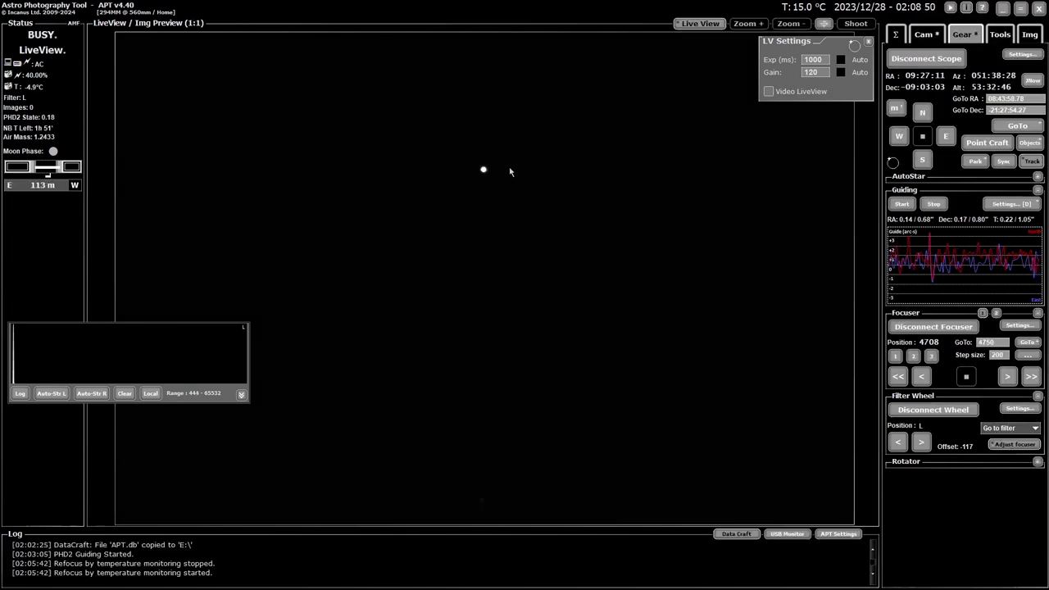
Step: Switch the live view to Fit and back to 1:1, then display the tools page
{"action": "left_click", "coordinate": [484, 171]}
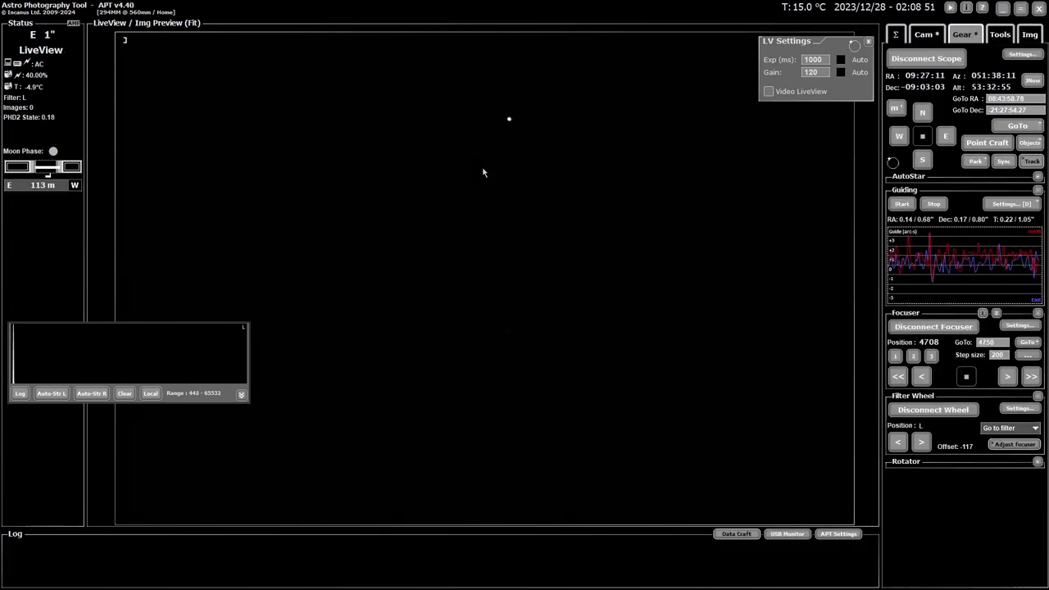
{"action": "left_click", "coordinate": [508, 120]}
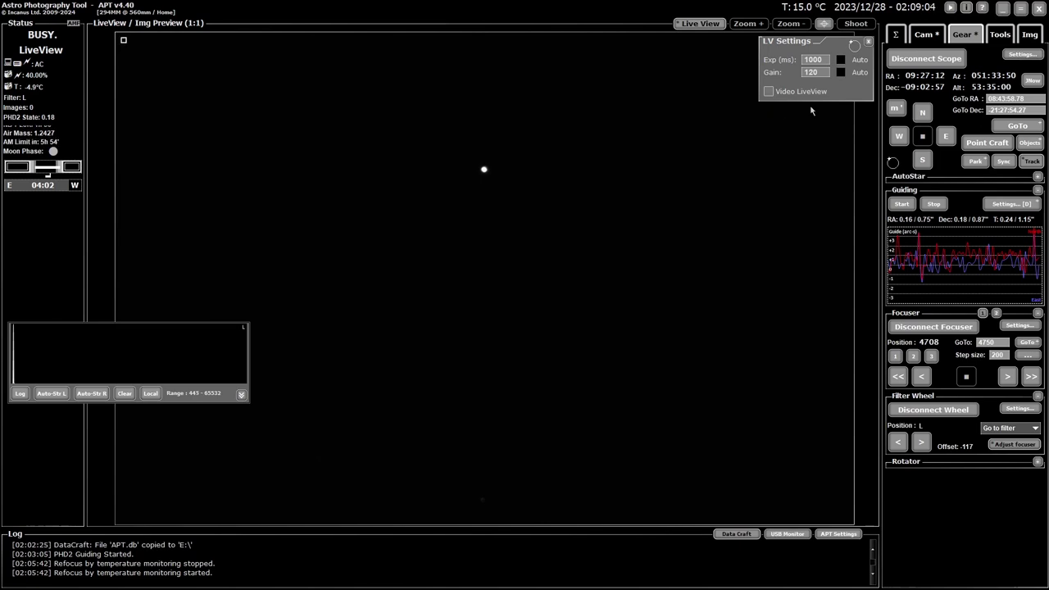
{"action": "left_click", "coordinate": [1000, 35]}
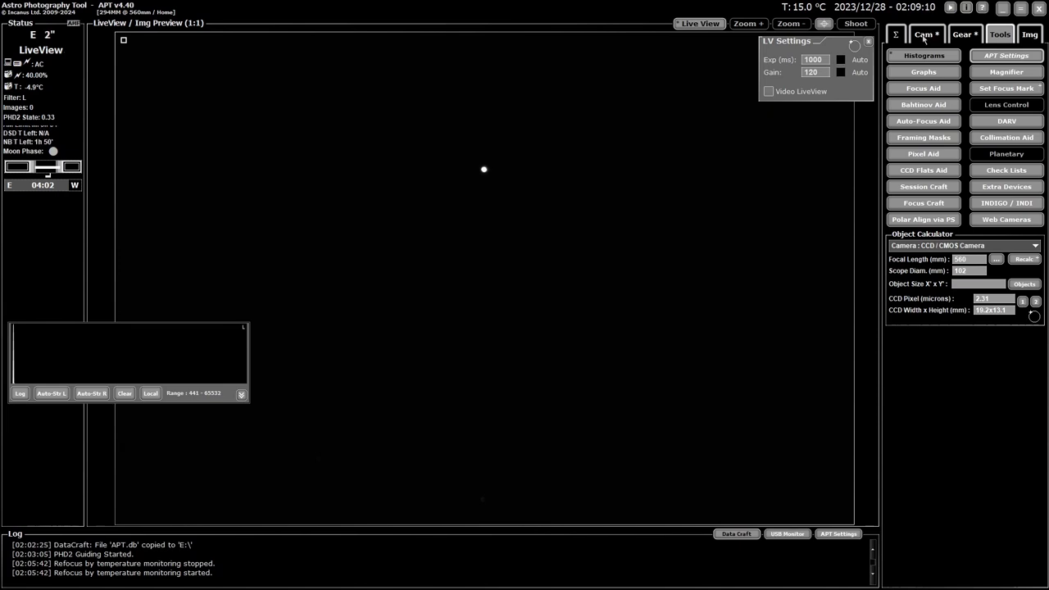
Step: Open the Focusing Aid (HFD 3.58, FWHM 8.74) and move it to the upper middle of the view
{"action": "left_click", "coordinate": [964, 35]}
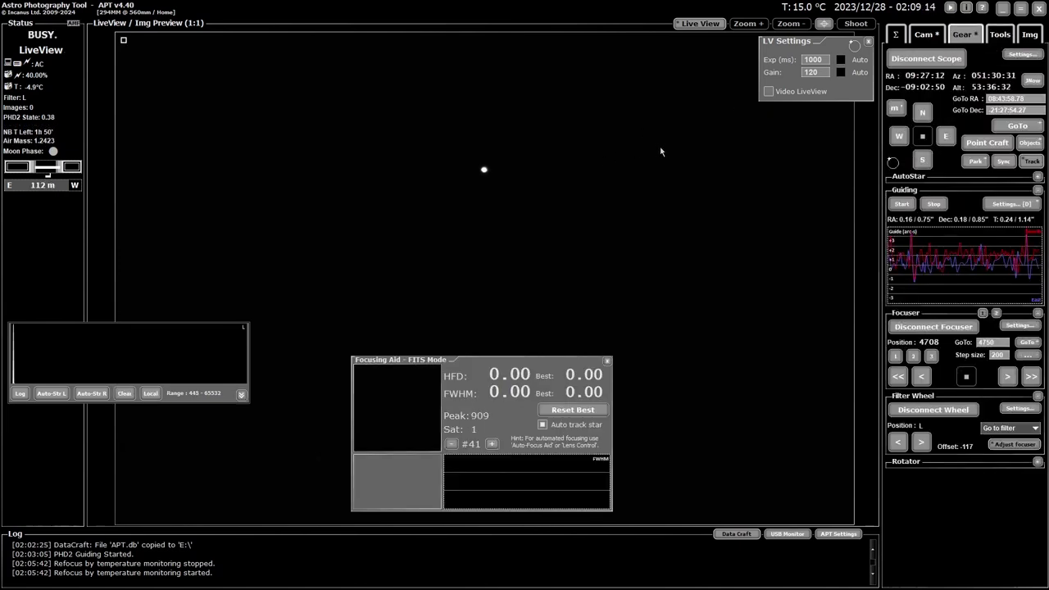
{"action": "left_click_drag", "start_coordinate": [485, 377], "coordinate": [509, 318]}
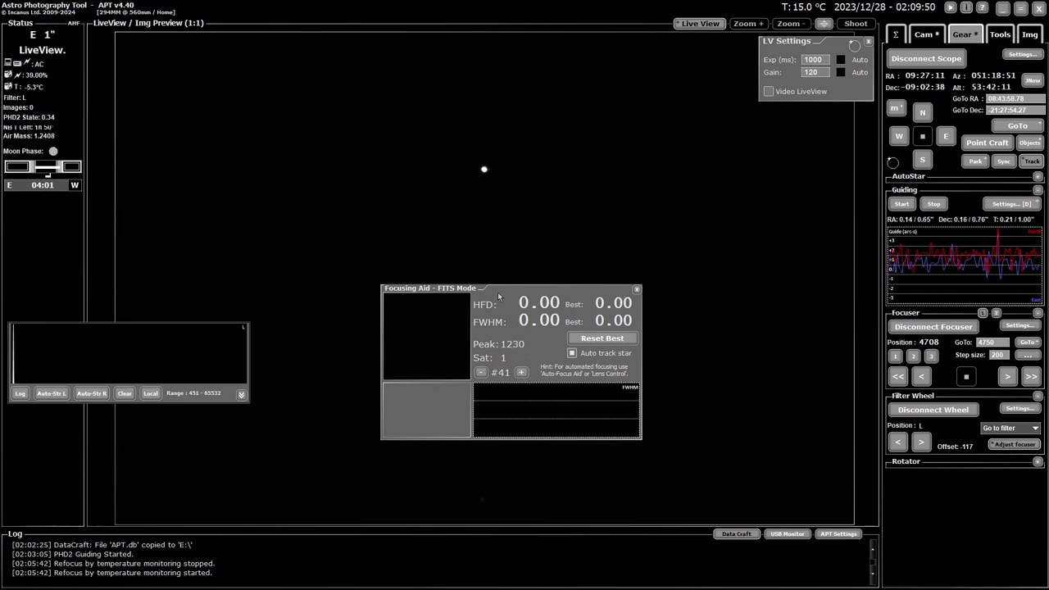
{"action": "left_click_drag", "start_coordinate": [499, 297], "coordinate": [592, 128]}
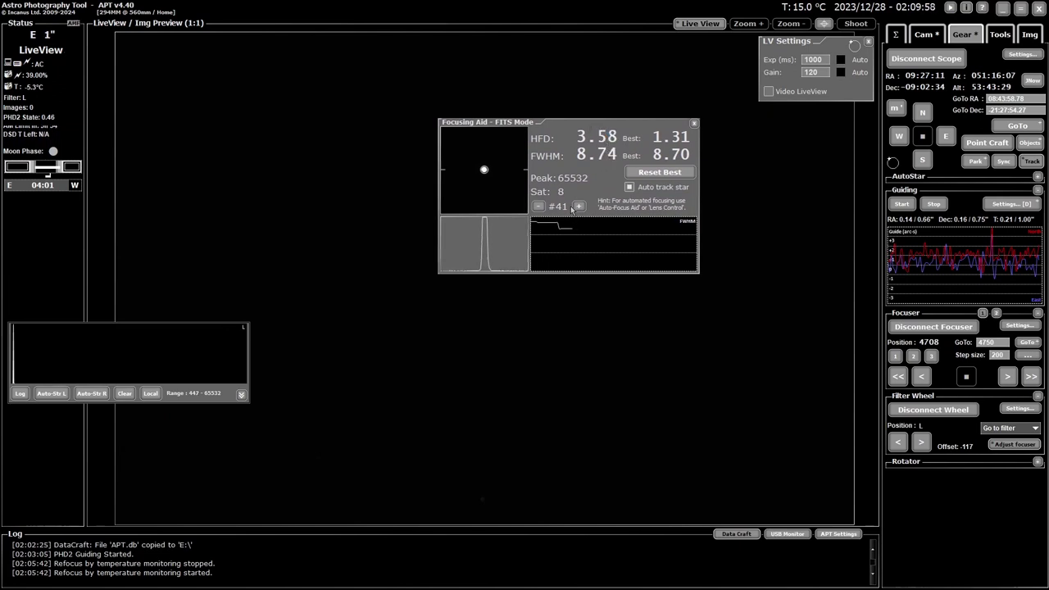
Step: Reset the best HFD/FWHM readings and set the focuser step size to 50
{"action": "left_click", "coordinate": [645, 172]}
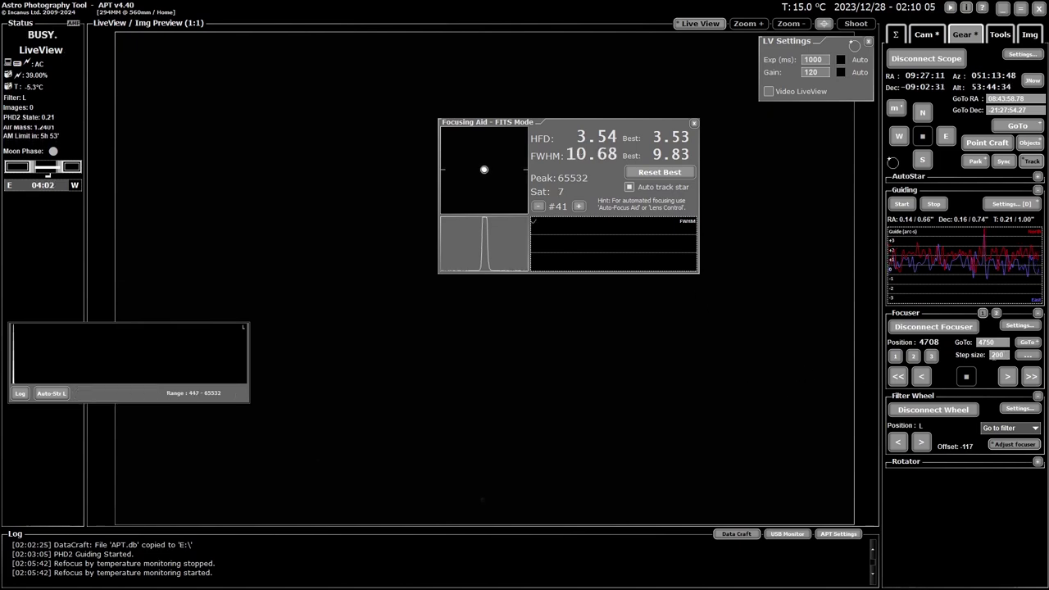
{"action": "double_click", "coordinate": [995, 355]}
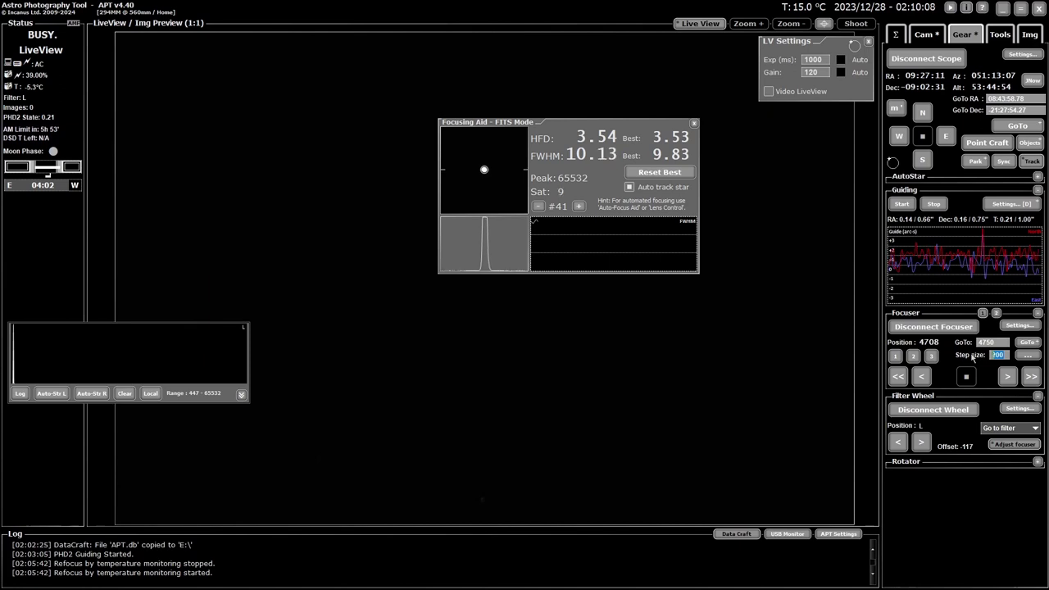
{"action": "type", "text": "50"}
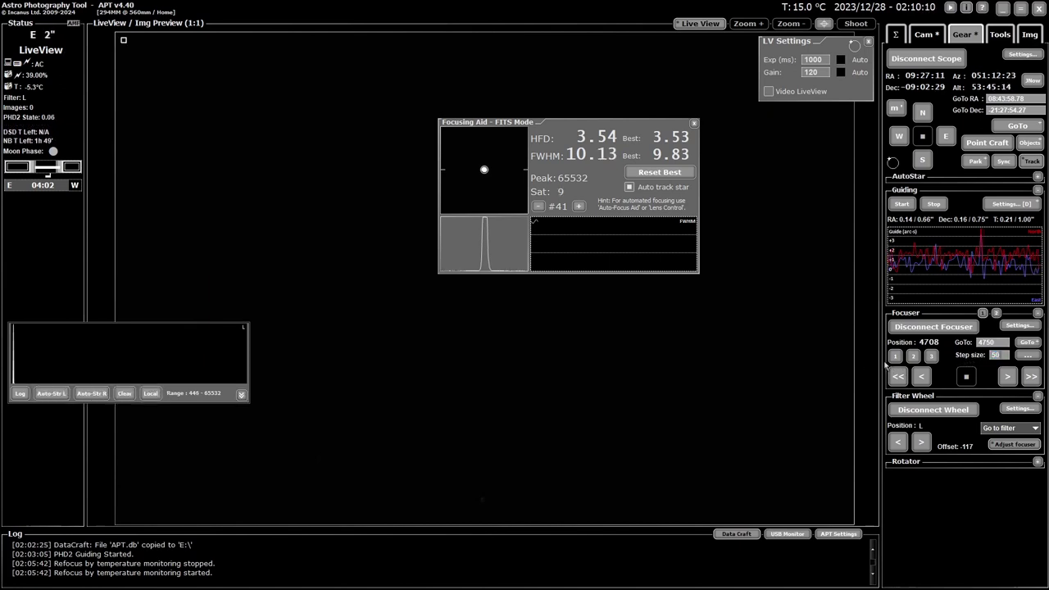
Step: Move the focuser inward in four 50-step increments to 4408, reaching HFD 1.86 and FWHM 4.16
{"action": "left_click", "coordinate": [921, 377]}
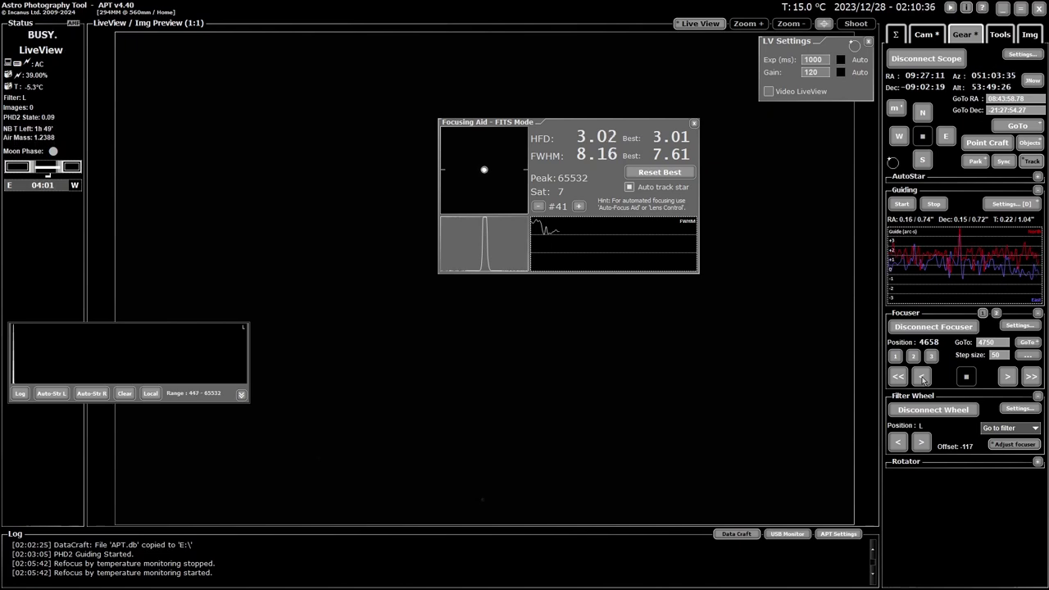
{"action": "left_click", "coordinate": [923, 378]}
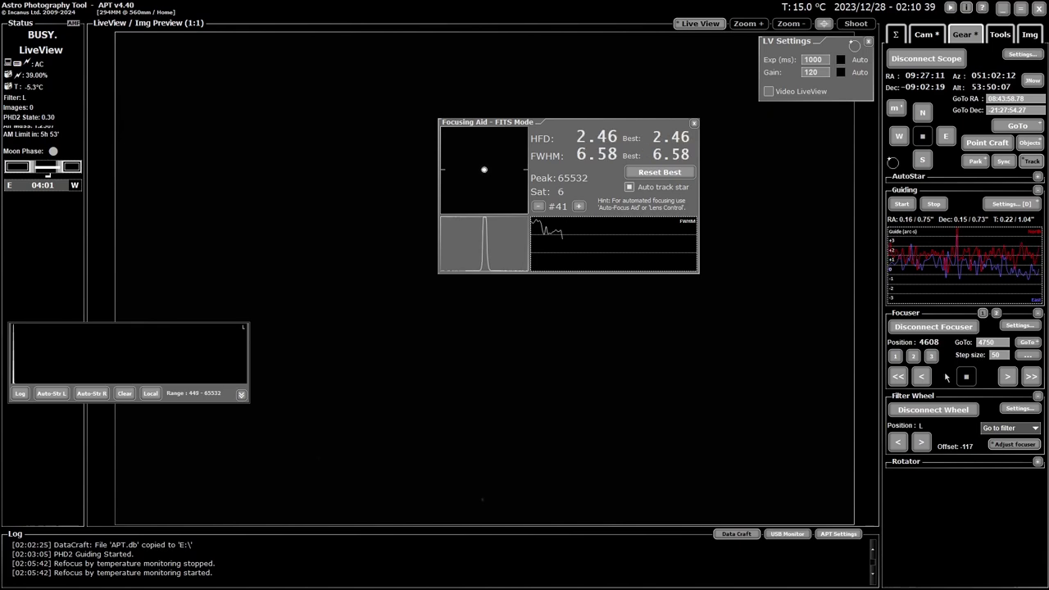
{"action": "left_click", "coordinate": [924, 378]}
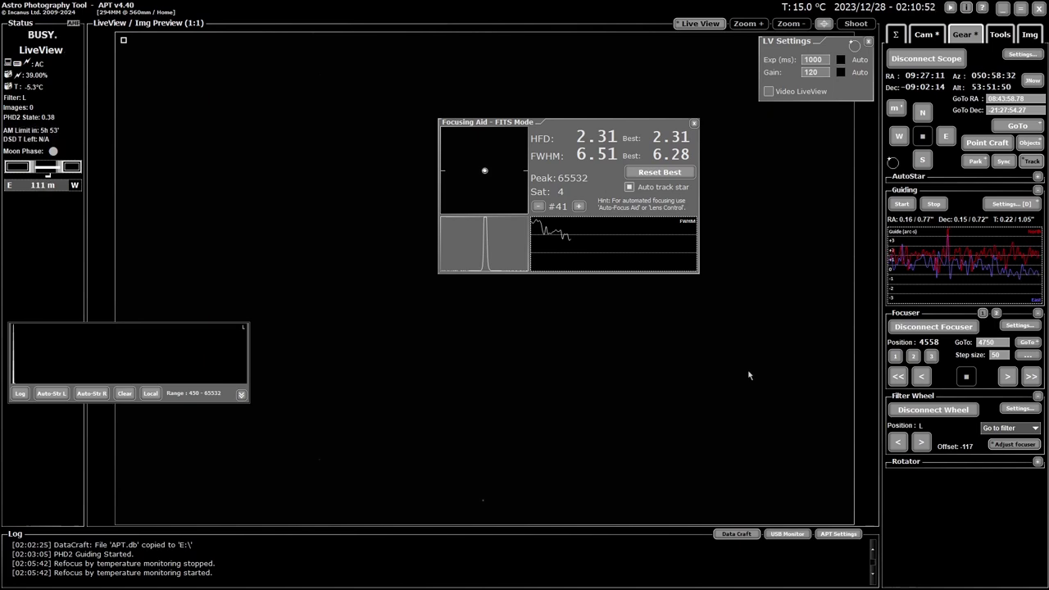
{"action": "left_click", "coordinate": [923, 377]}
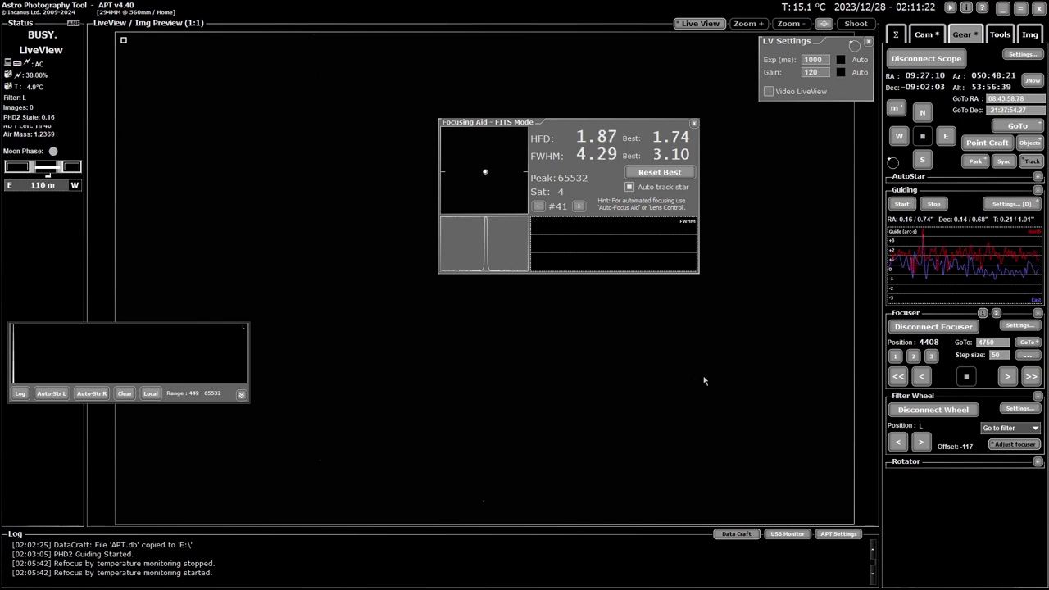
{"action": "double_click", "coordinate": [1000, 355]}
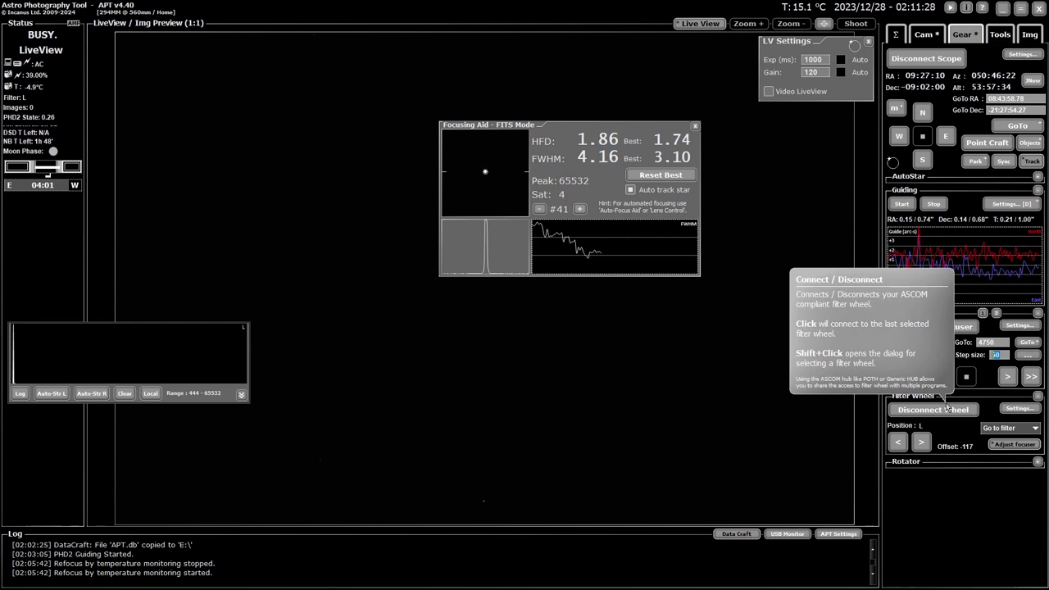
Step: With step size 5, nudge the focuser out twice and in once to 4413, reaching HFD 1.83
{"action": "type", "text": "5"}
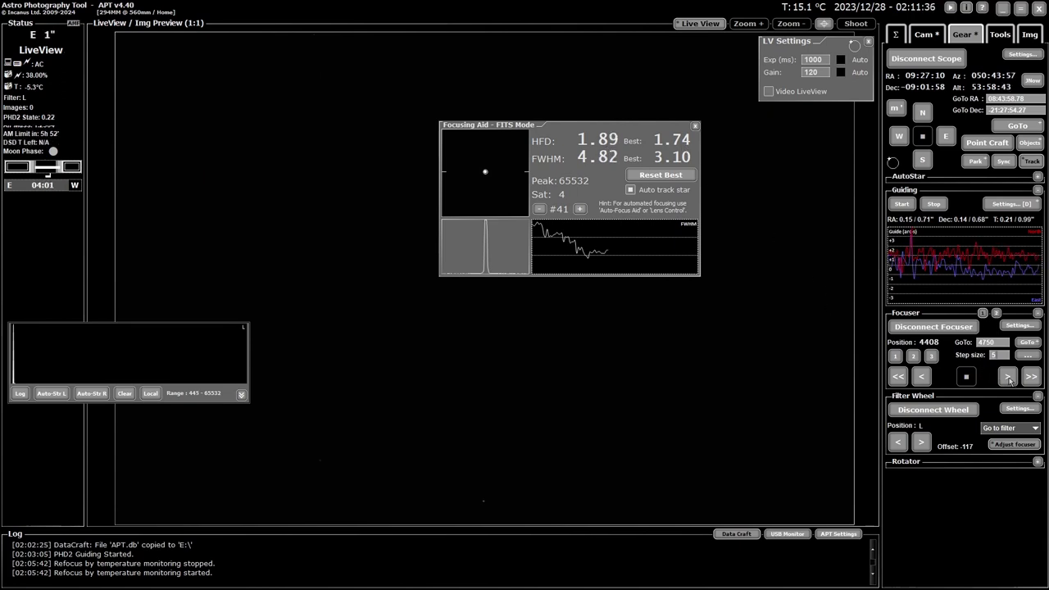
{"action": "left_click", "coordinate": [1008, 377]}
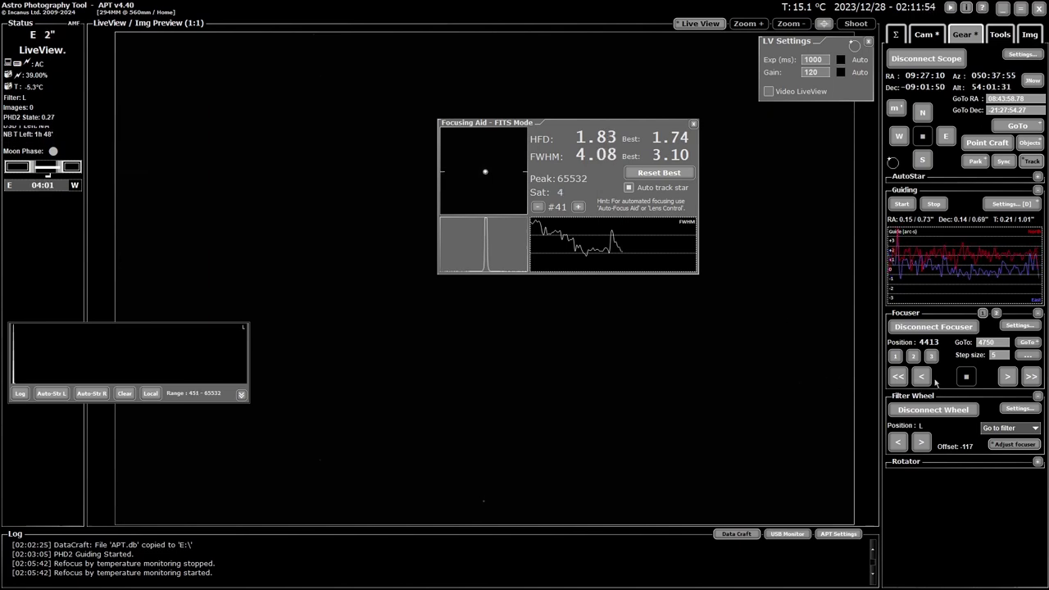
{"action": "left_click", "coordinate": [1003, 377]}
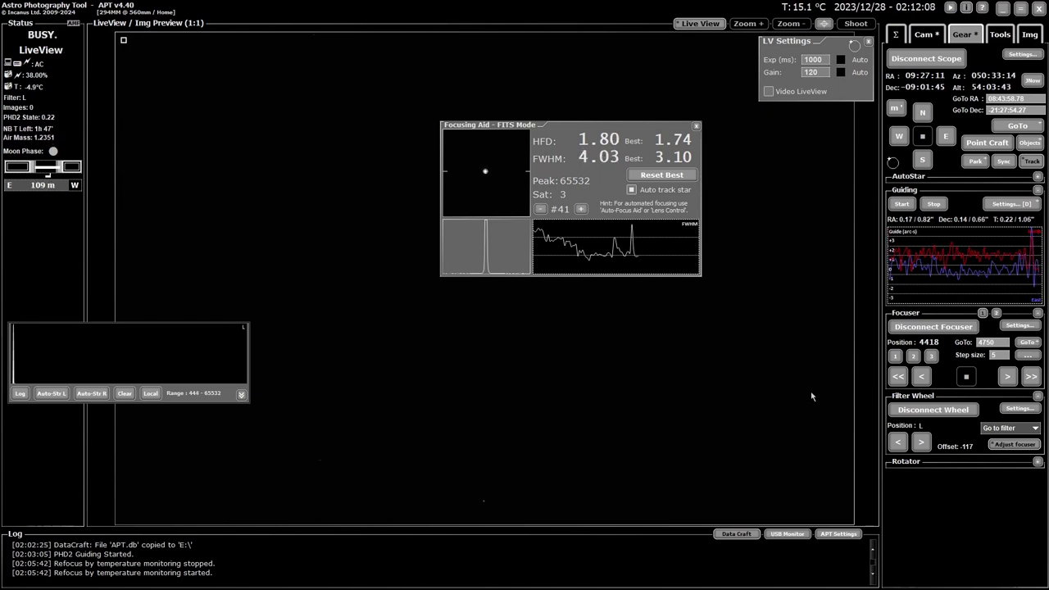
{"action": "left_click", "coordinate": [921, 379]}
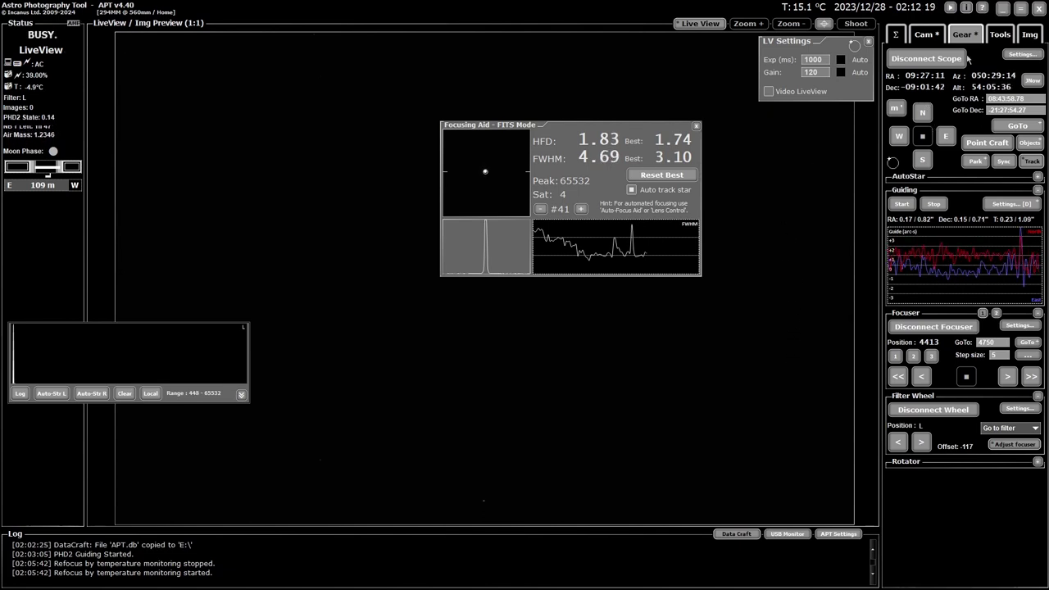
{"action": "left_click", "coordinate": [1000, 35]}
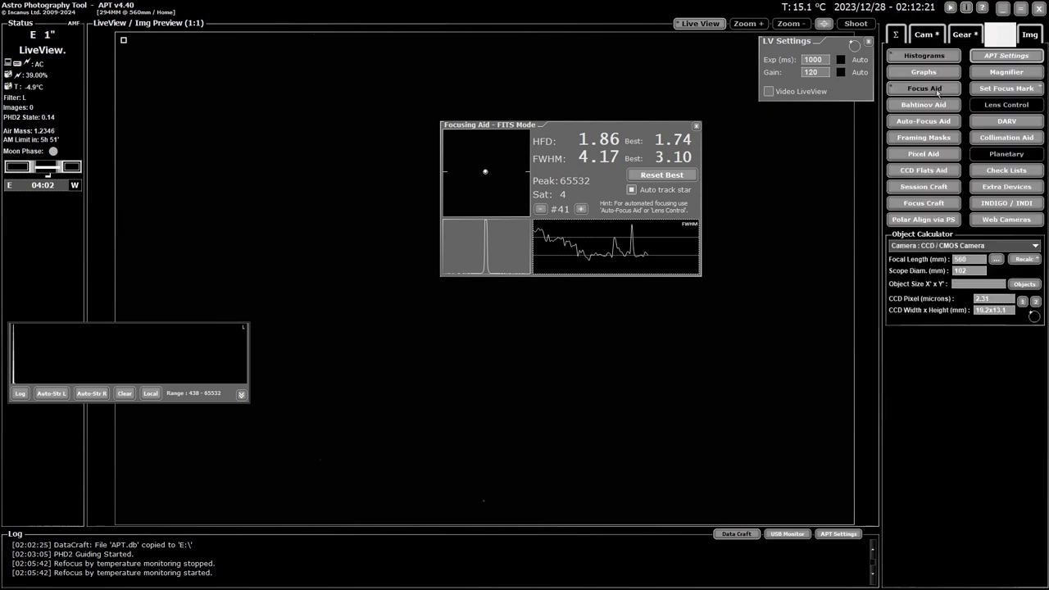
Step: Open the Magnifier on the star, compare x5, x10 and x15, and settle on x3
{"action": "left_click", "coordinate": [1001, 72]}
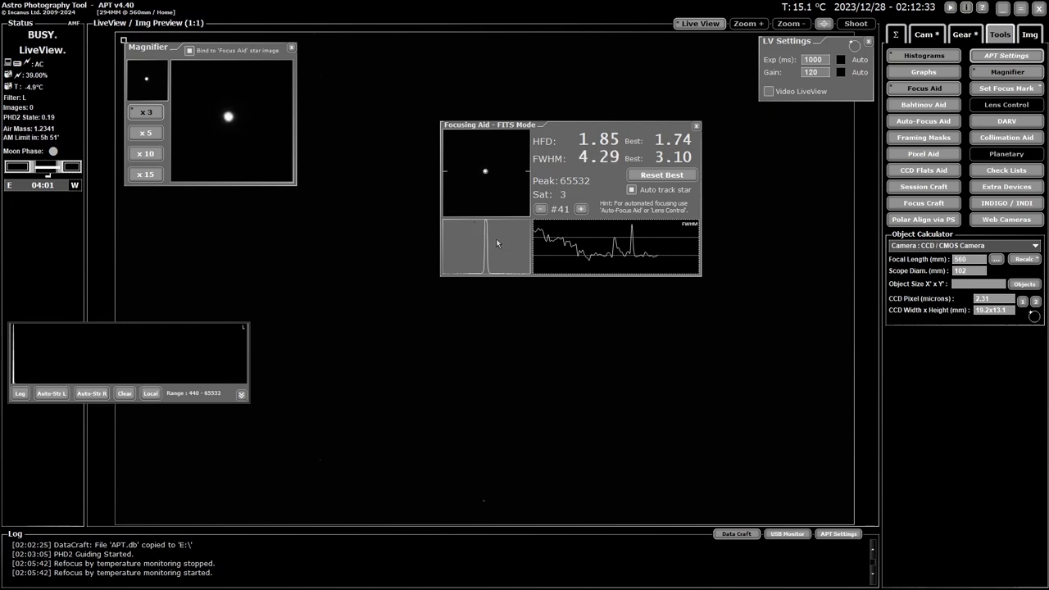
{"action": "left_click", "coordinate": [146, 136]}
{"action": "left_click", "coordinate": [146, 152]}
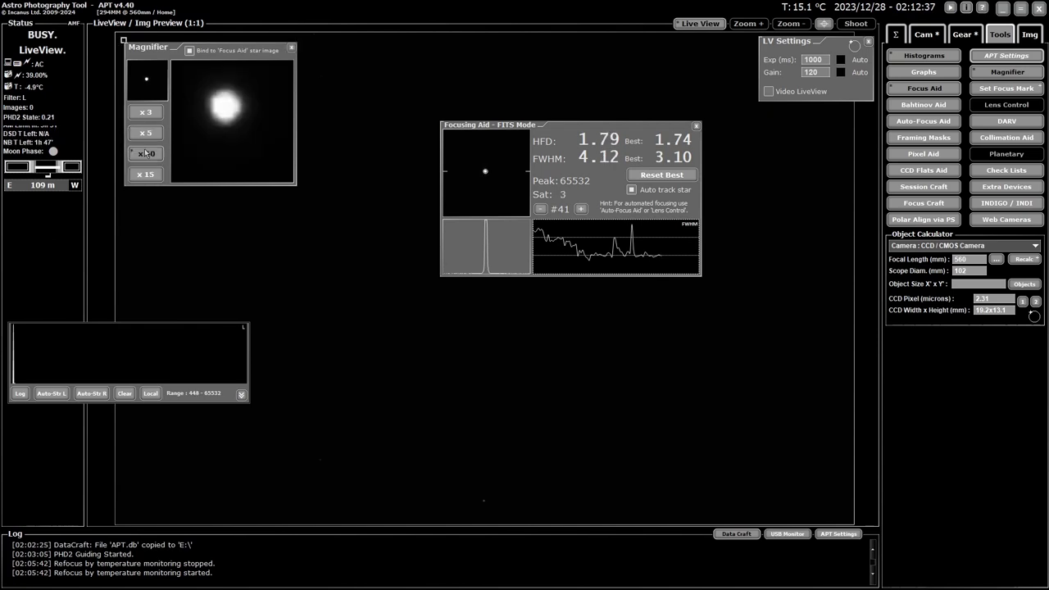
{"action": "left_click", "coordinate": [152, 176]}
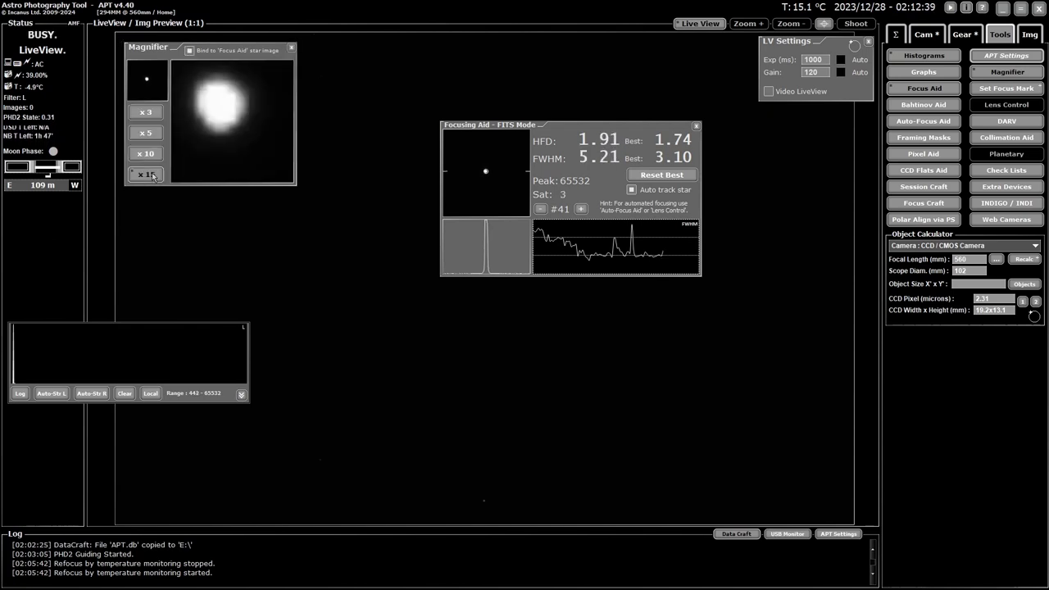
{"action": "left_click", "coordinate": [149, 115]}
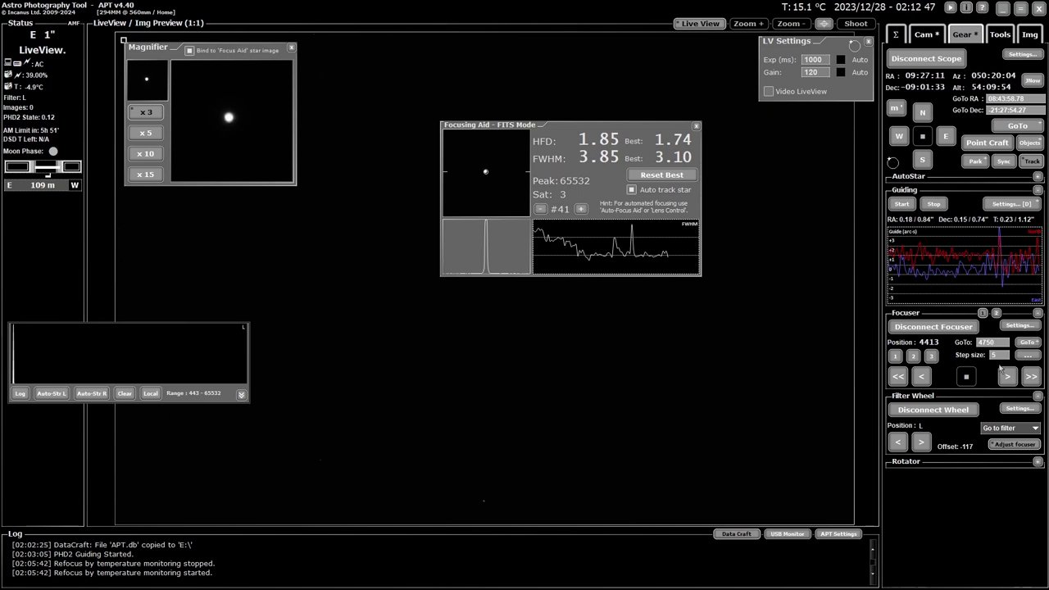
Step: Set step size 2, magnify to x5, and step the focuser inward to 4403 (HFD 1.90, FWHM 4.31)
{"action": "type", "text": "2"}
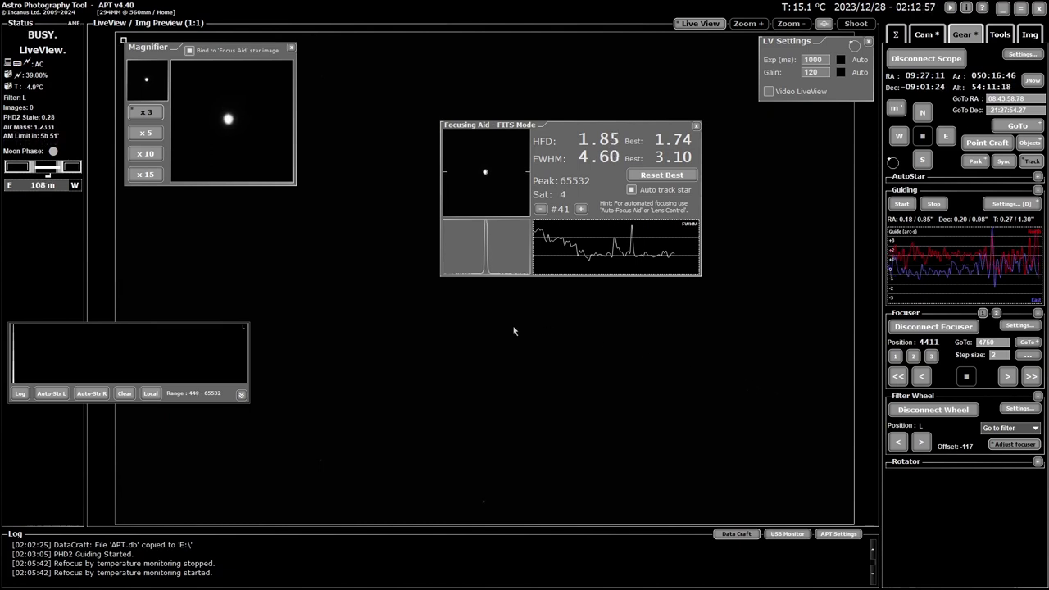
{"action": "left_click", "coordinate": [146, 133]}
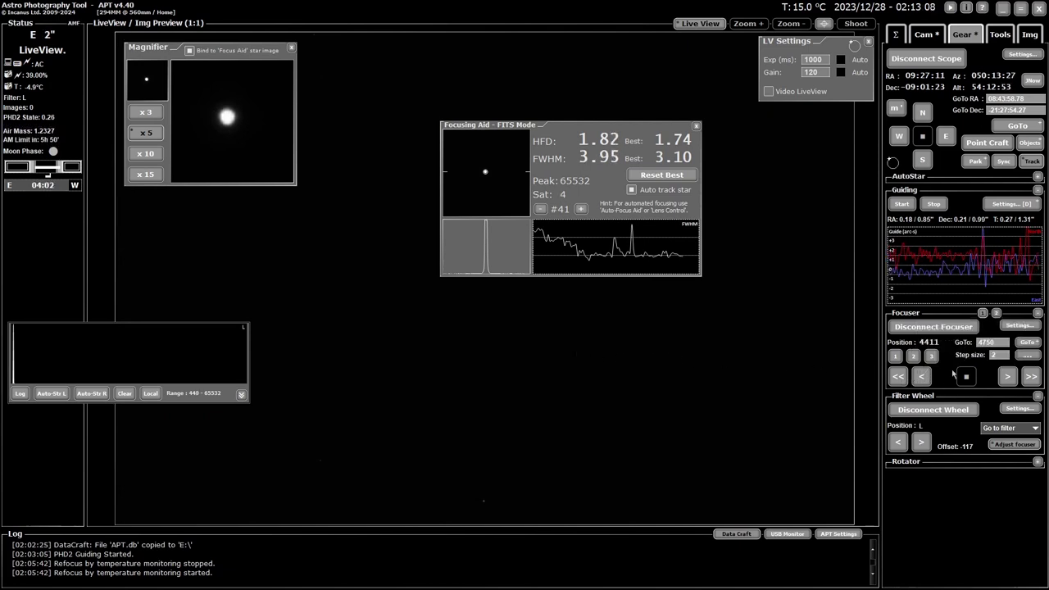
{"action": "left_click", "coordinate": [924, 377]}
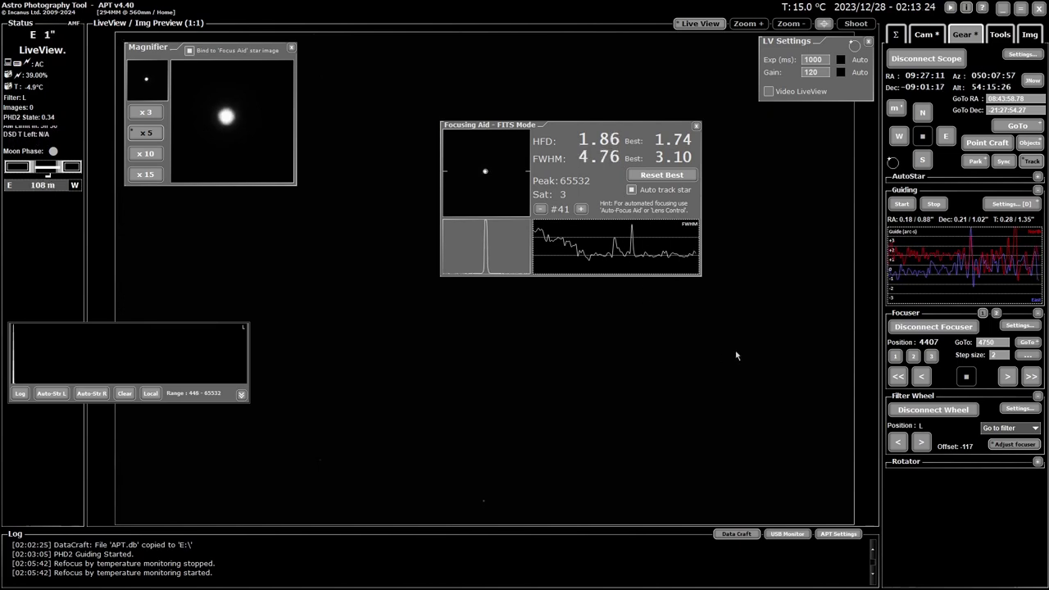
{"action": "left_click", "coordinate": [923, 377]}
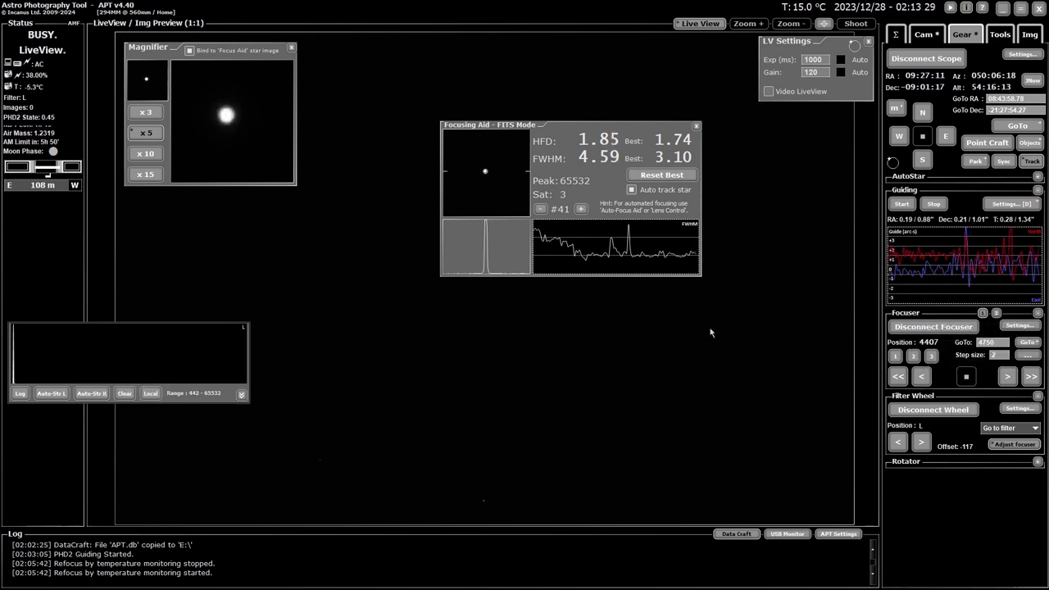
{"action": "left_click", "coordinate": [927, 380]}
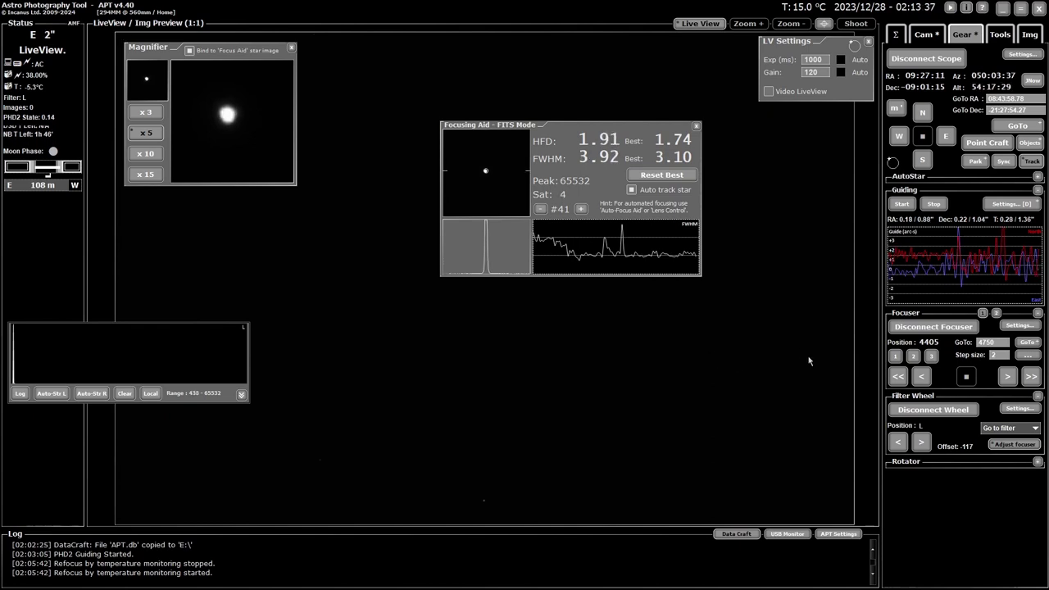
{"action": "left_click", "coordinate": [922, 376]}
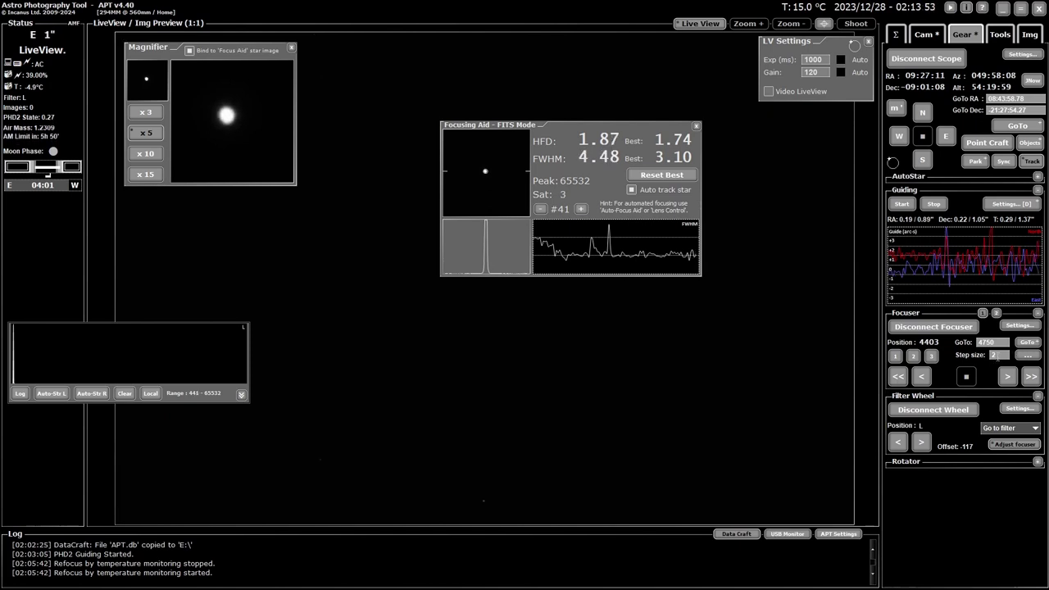
{"action": "left_click", "coordinate": [996, 355]}
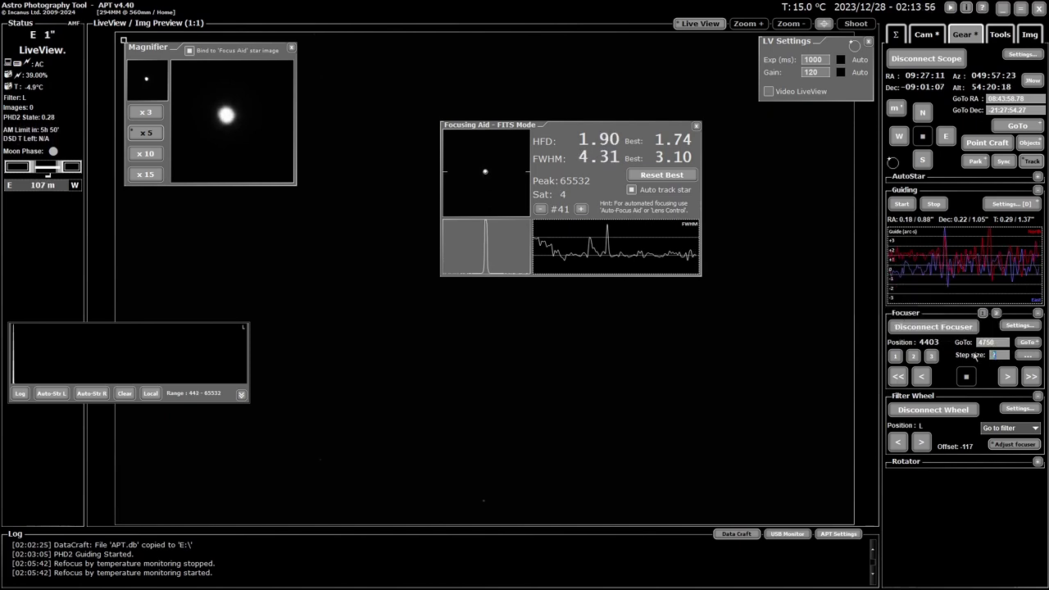
Step: Move the focuser outward to 4406 with step size 3, improving the best FWHM to 2.89
{"action": "left_click", "coordinate": [1008, 376]}
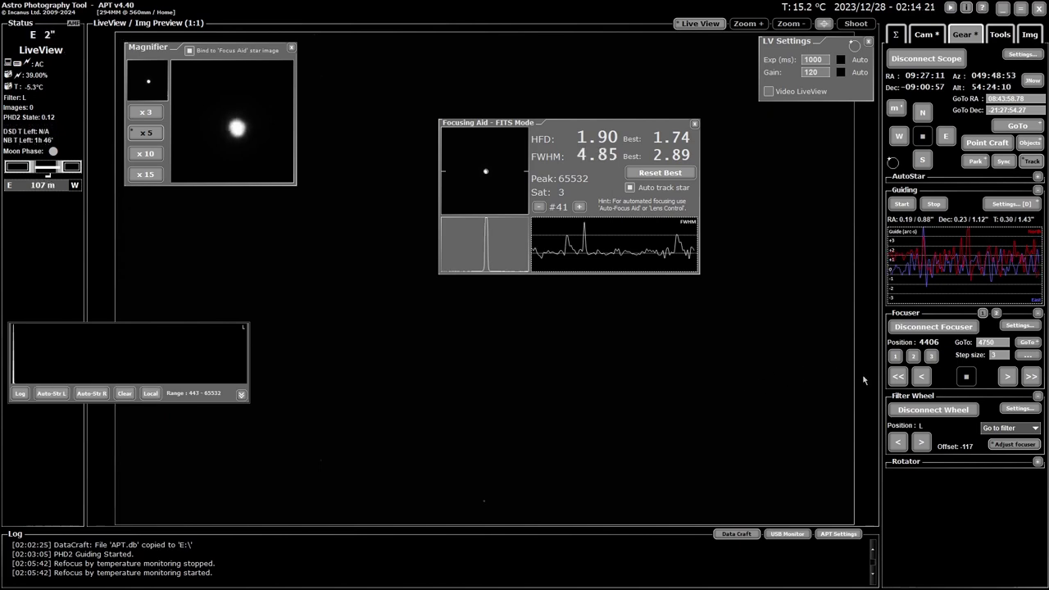
Step: Change the focuser step size back to 2
{"action": "double_click", "coordinate": [997, 355]}
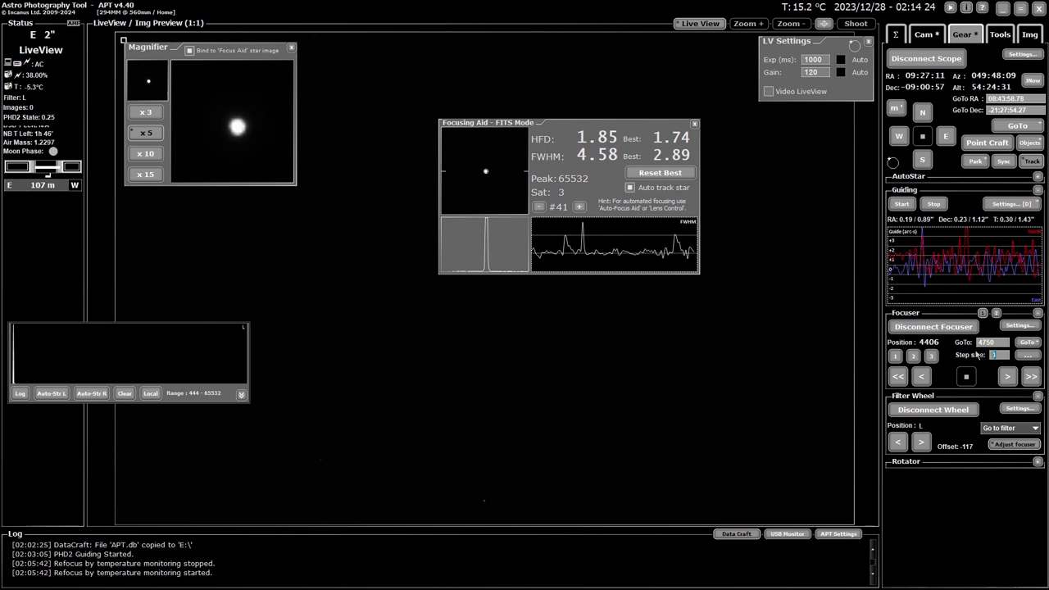
{"action": "type", "text": "2"}
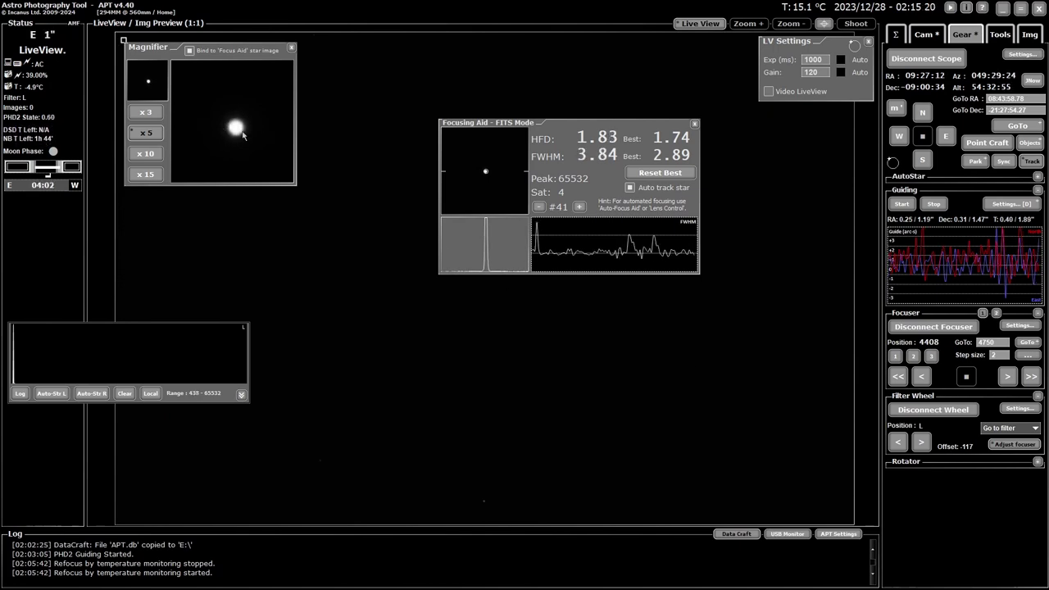
Step: Inspect the star at x10 and x15 magnification, then return the Magnifier to x3
{"action": "left_click", "coordinate": [145, 153]}
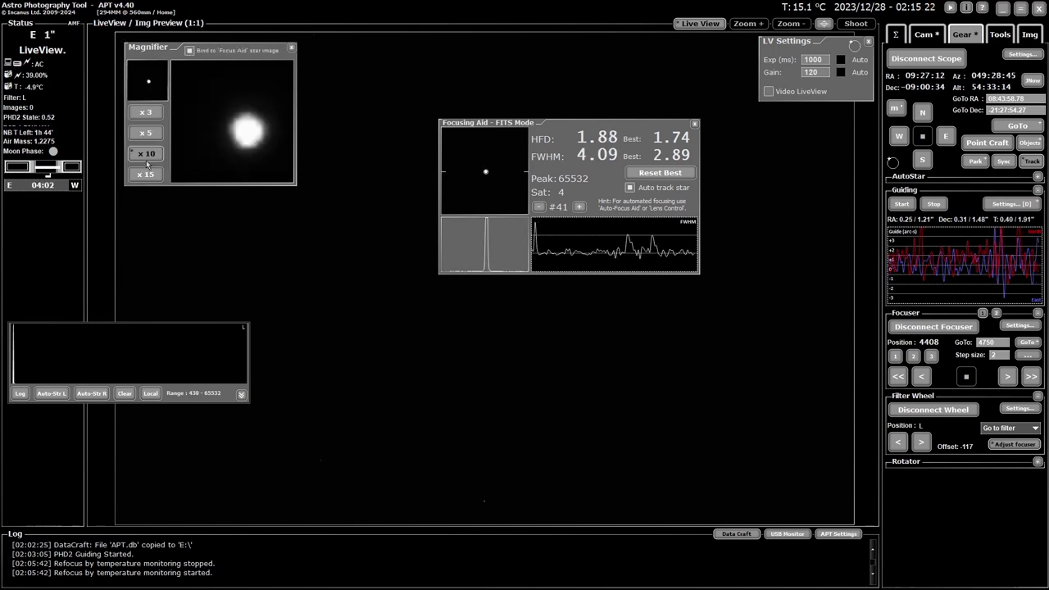
{"action": "left_click", "coordinate": [149, 173]}
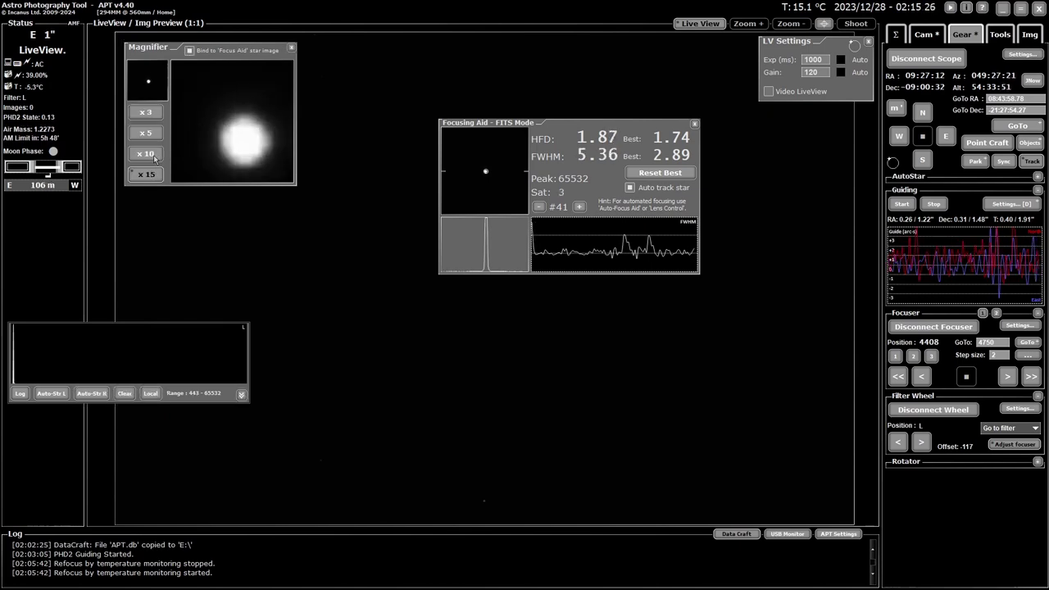
{"action": "left_click", "coordinate": [146, 112]}
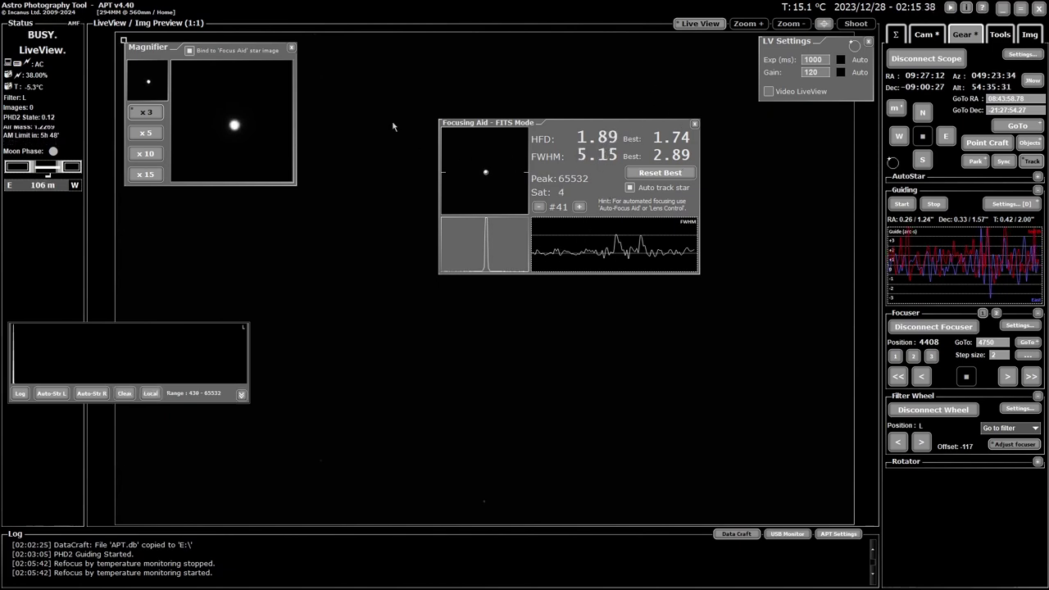
Step: Close the Focusing Aid and Magnifier windows and turn off Live View, leaving the focuser at 4408
{"action": "left_click", "coordinate": [695, 125]}
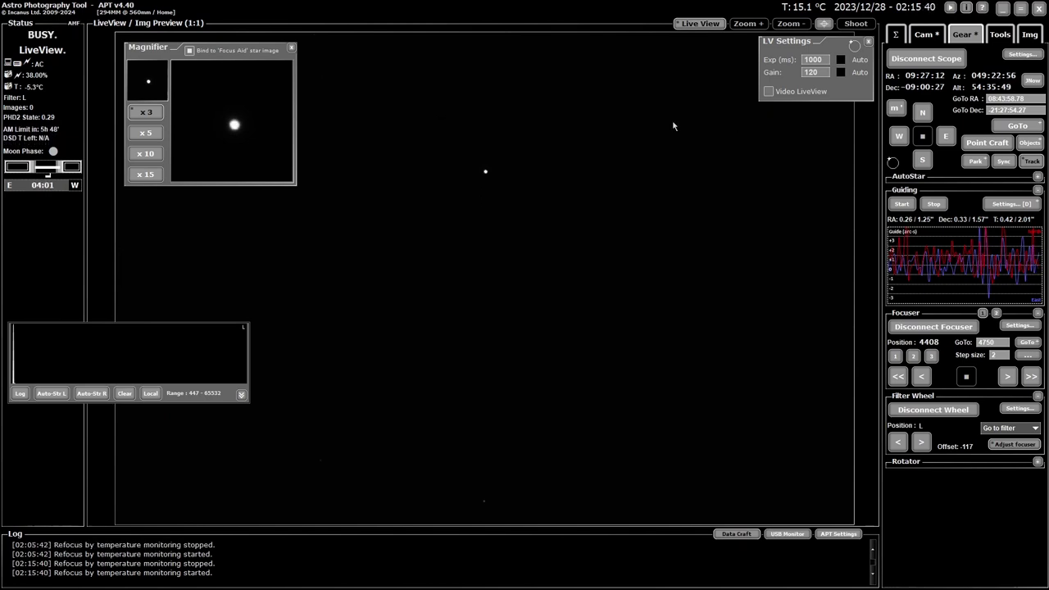
{"action": "left_click", "coordinate": [291, 48]}
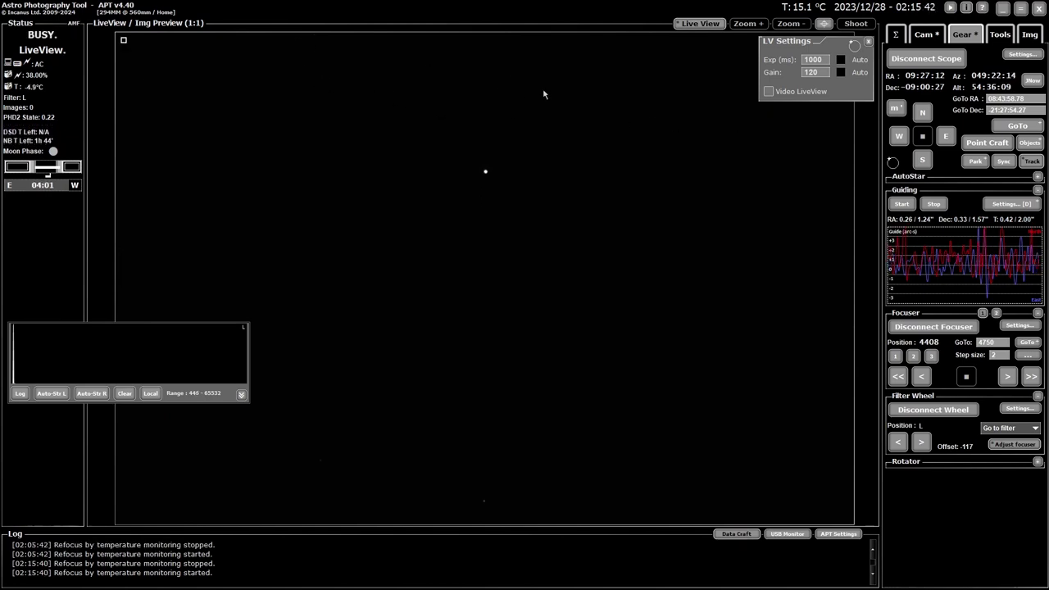
{"action": "left_click", "coordinate": [694, 25]}
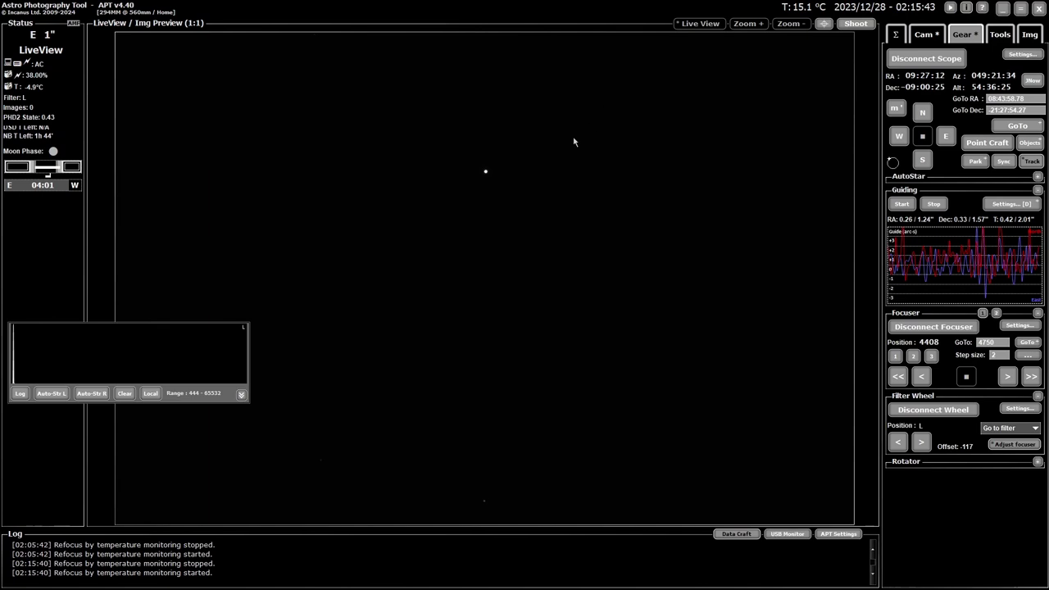